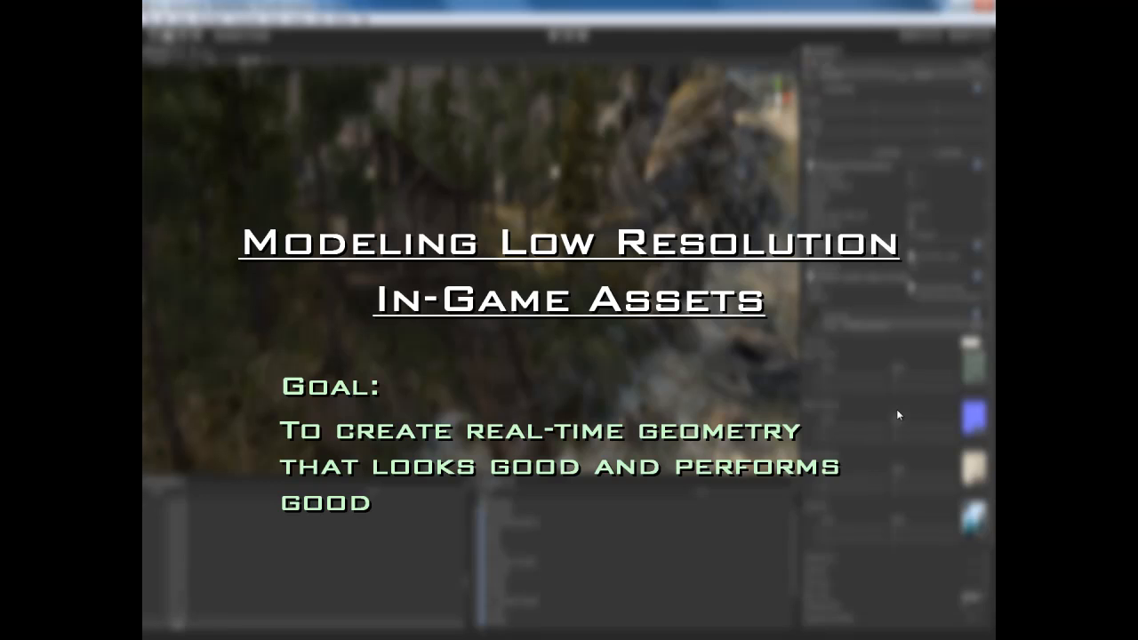
pyautogui.click(859, 416)
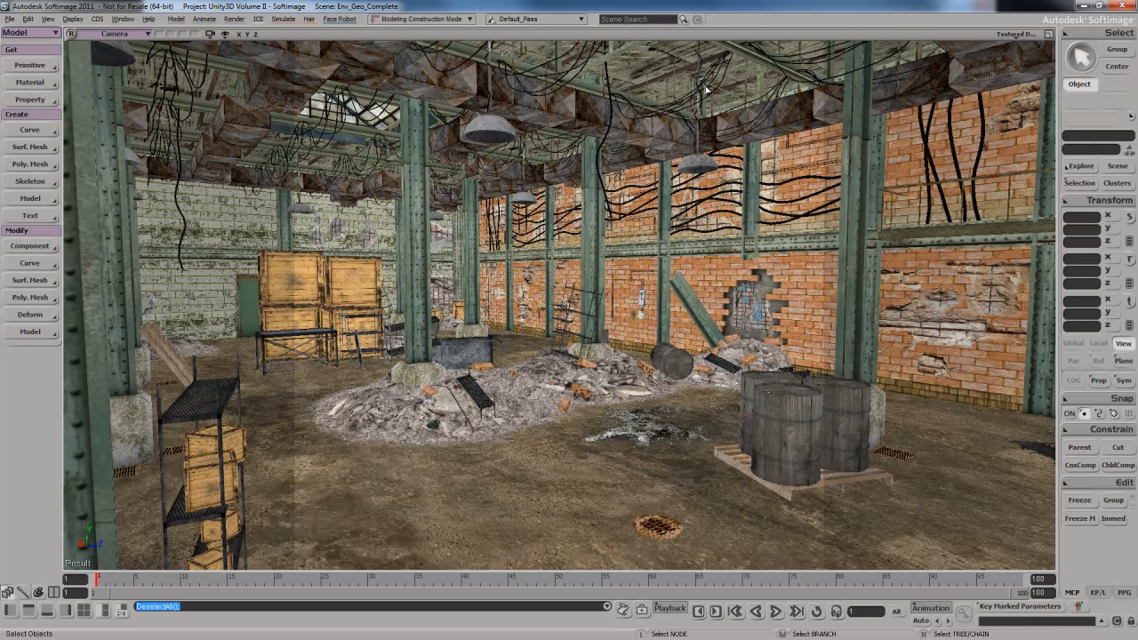
# Select the cable hanging from the warehouse ceiling beam and isolate it in the camera view.
pyautogui.click(607, 140)
pyautogui.press('f')
pyautogui.press('s')
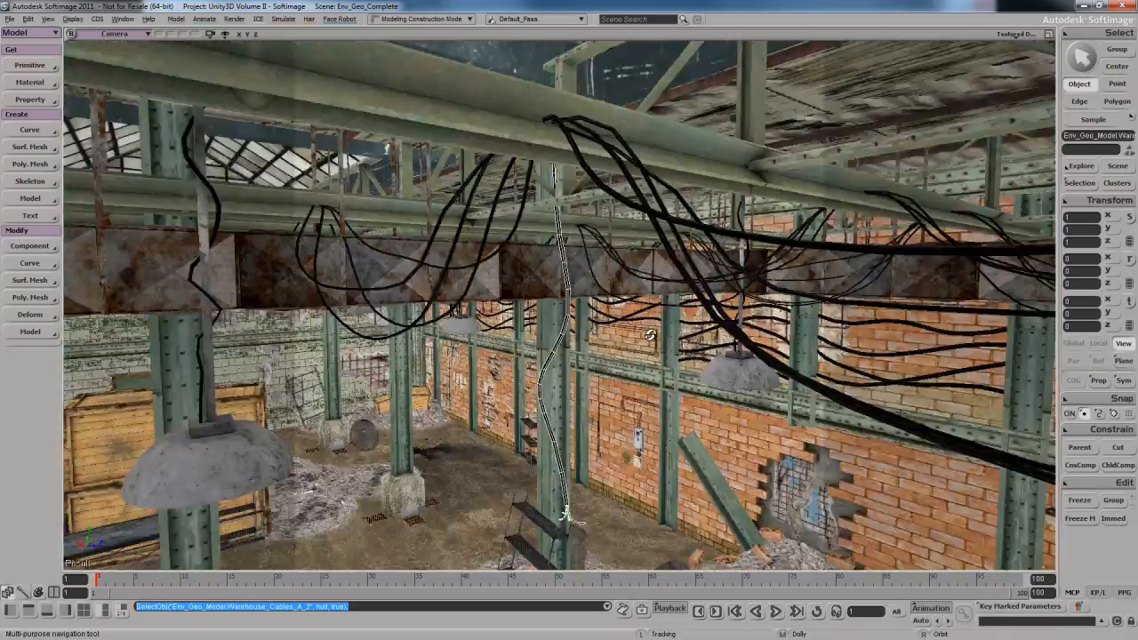
pyautogui.moveTo(607, 140); pyautogui.dragTo(660, 302, button='right')
pyautogui.press('space')
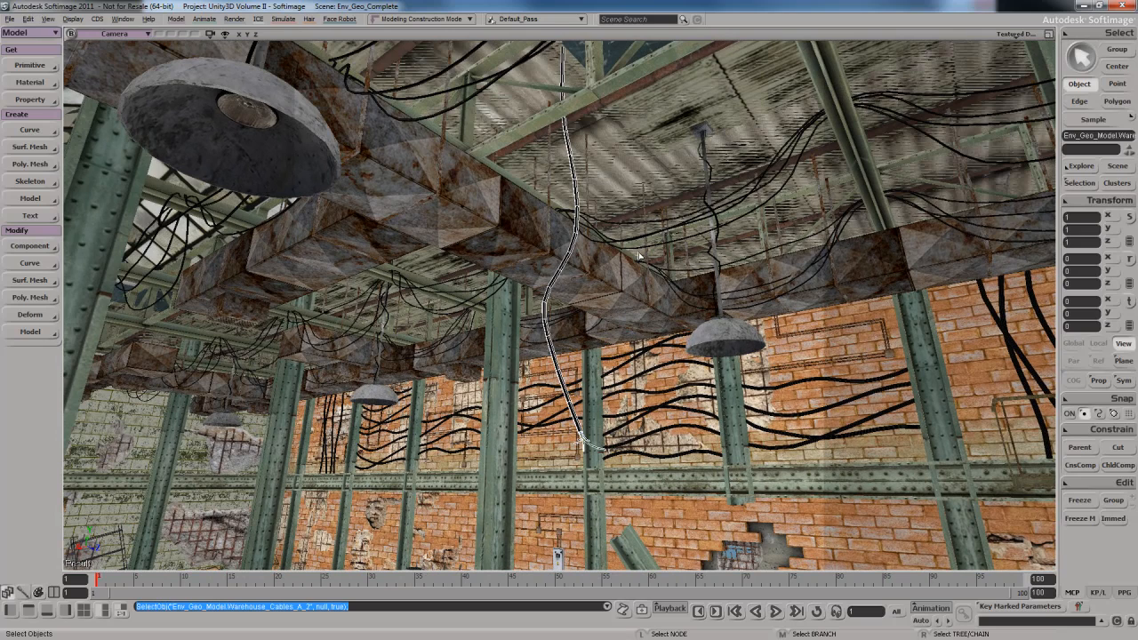
pyautogui.click(214, 36)
pyautogui.click(254, 160)
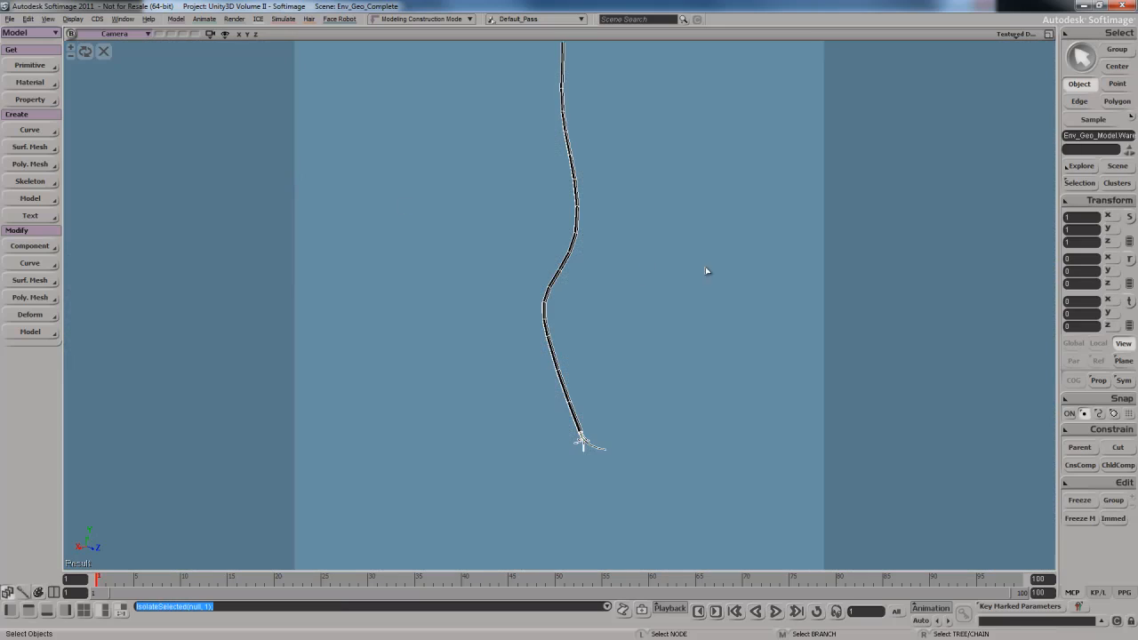
# Frame the isolated cable and examine the polygon segments along its upper curve.
pyautogui.press('f')
pyautogui.press('s')
pyautogui.moveTo(624, 232); pyautogui.dragTo(656, 281, button='right')
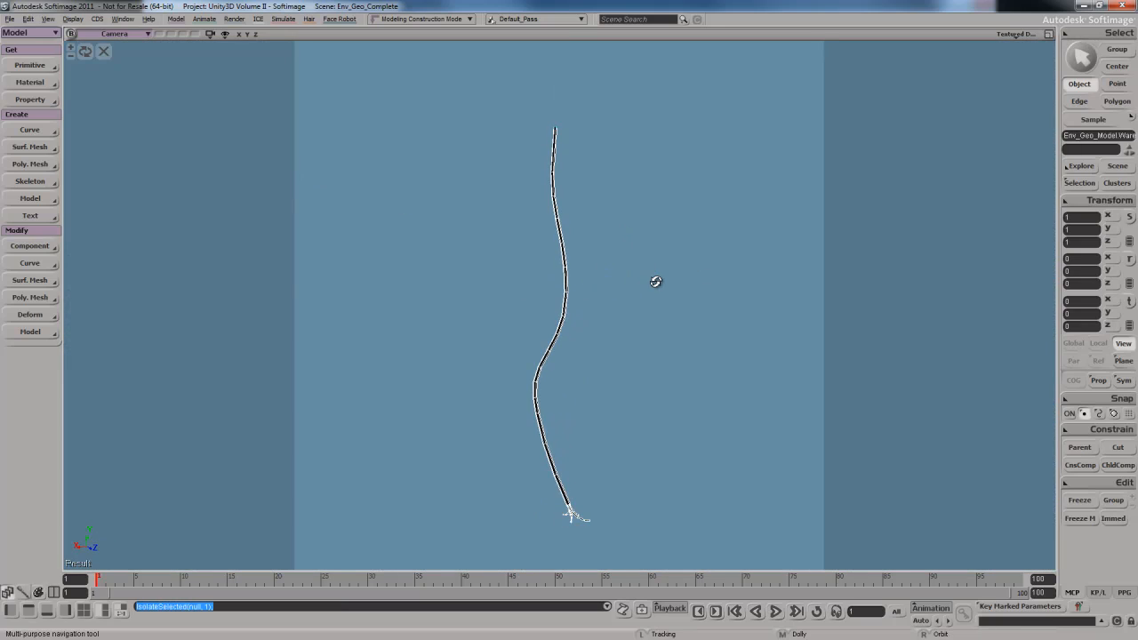
pyautogui.moveTo(606, 194); pyautogui.dragTo(609, 279)
pyautogui.scroll(6, 620, 302)
pyautogui.press('s')
pyautogui.moveTo(615, 327); pyautogui.dragTo(612, 219)
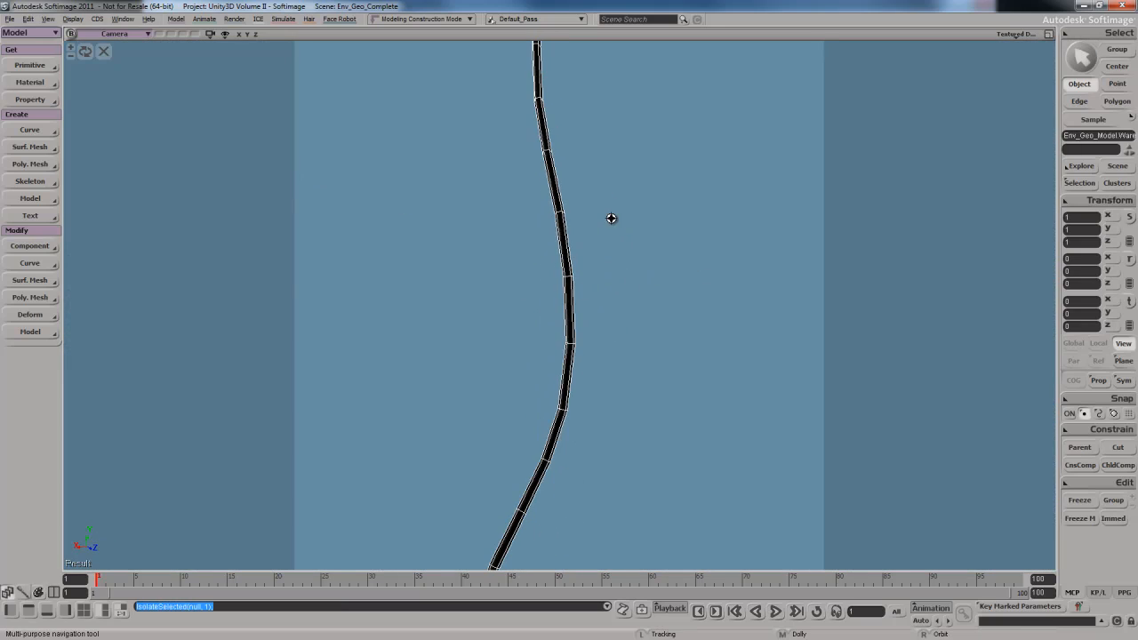
pyautogui.scroll(5, 610, 269)
pyautogui.press('s')
pyautogui.moveTo(613, 274); pyautogui.dragTo(607, 229)
pyautogui.scroll(2, 604, 267)
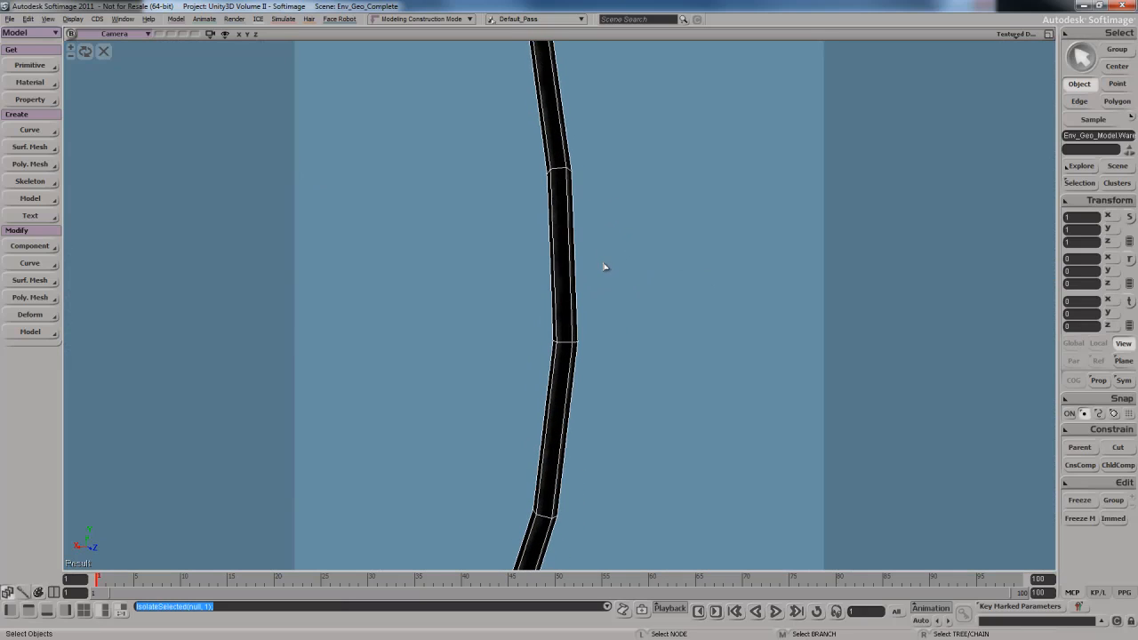
pyautogui.press('s')
pyautogui.moveTo(605, 268); pyautogui.dragTo(602, 223)
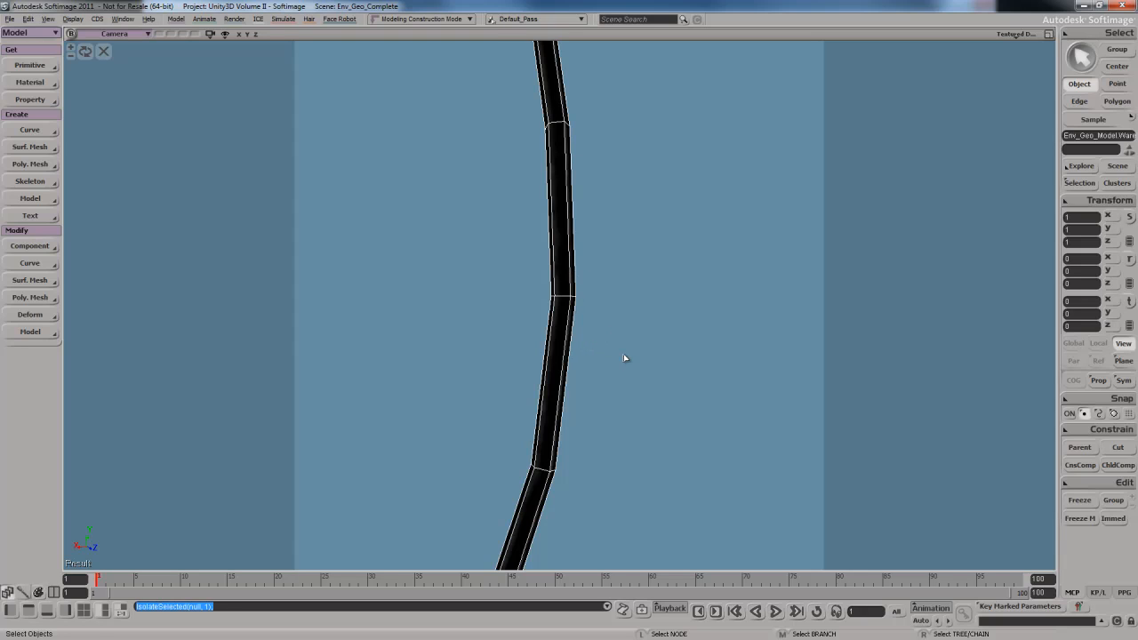
# Follow the cable downward and examine how its segments form the lower bend.
pyautogui.press('s')
pyautogui.moveTo(622, 401); pyautogui.dragTo(627, 294)
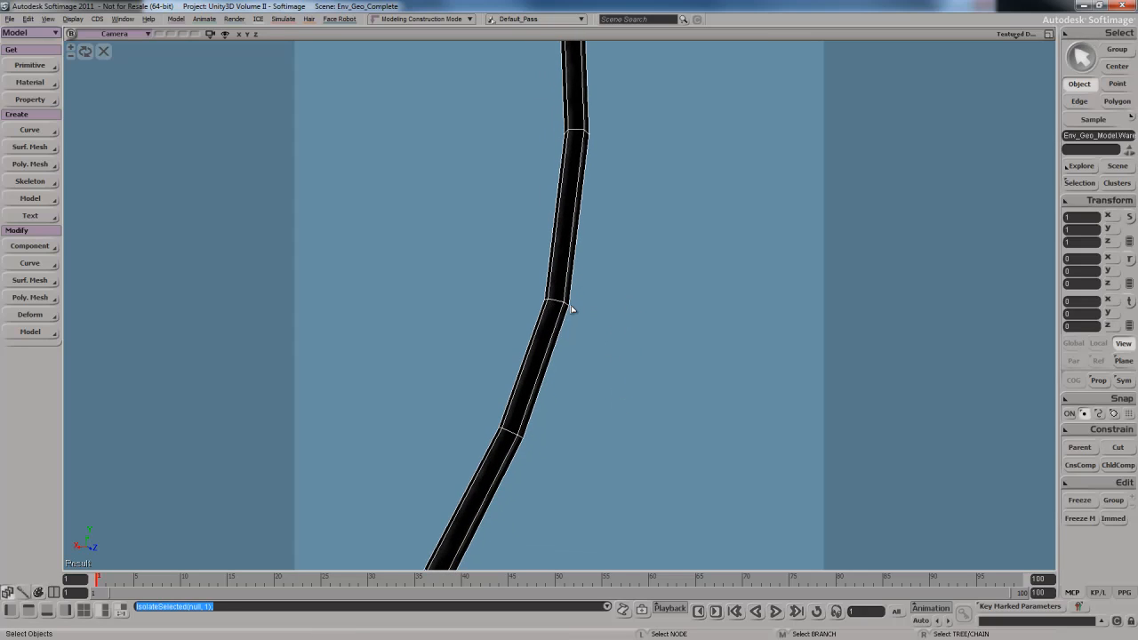
pyautogui.press('s')
pyautogui.moveTo(558, 391); pyautogui.dragTo(614, 254)
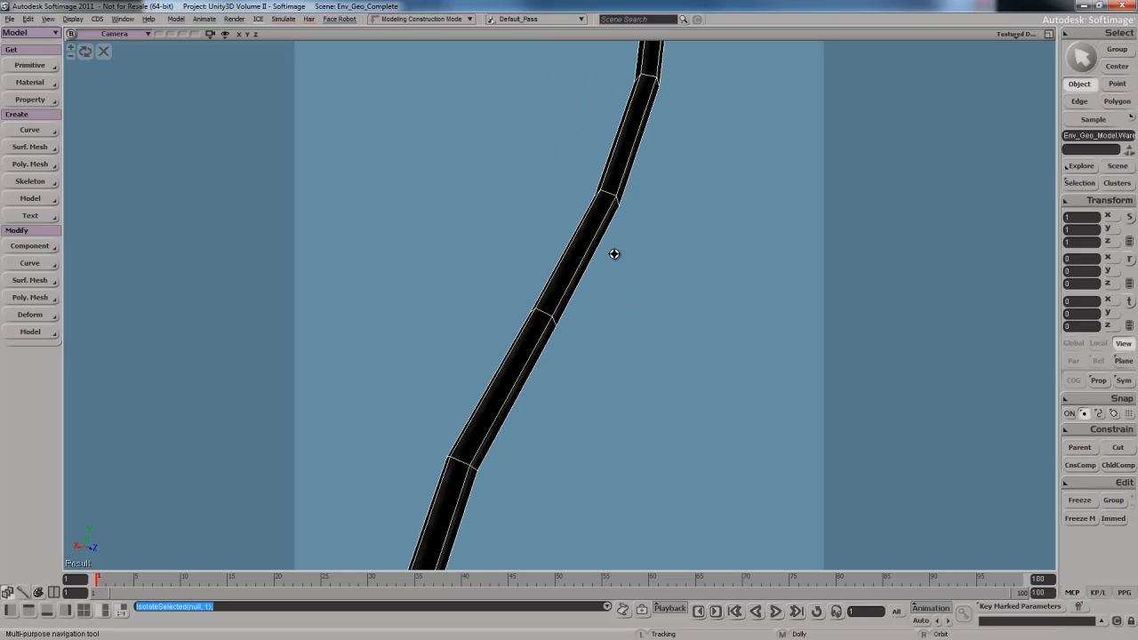
pyautogui.press('s')
pyautogui.moveTo(569, 334); pyautogui.dragTo(584, 280)
pyautogui.scroll(-2, 570, 330)
pyautogui.press('s')
pyautogui.moveTo(540, 400); pyautogui.dragTo(556, 279)
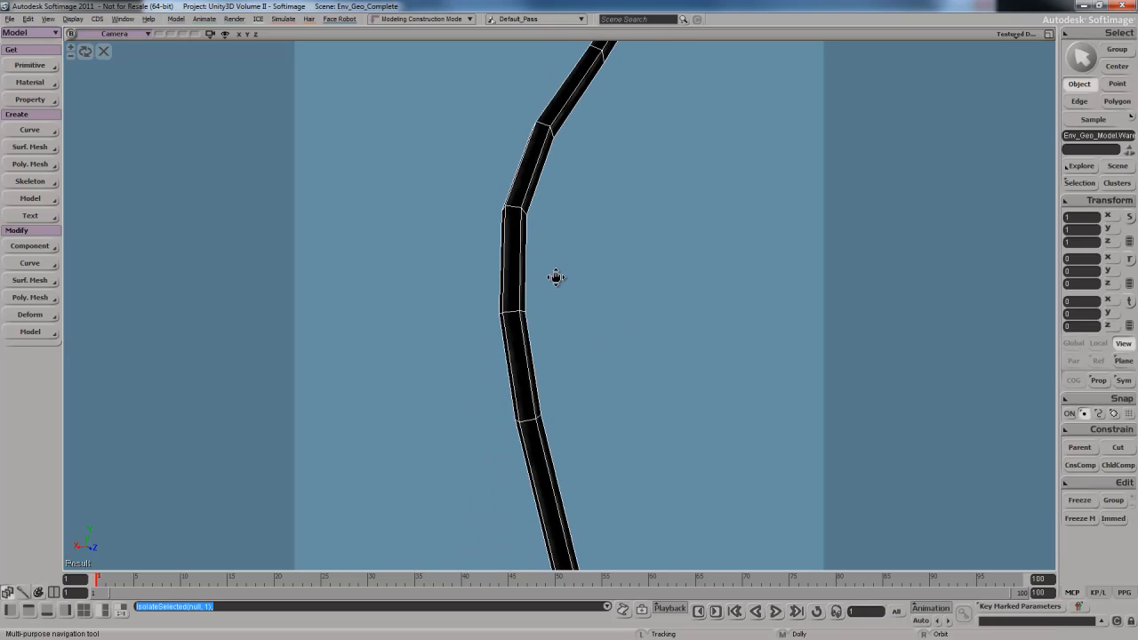
pyautogui.scroll(-1, 538, 338)
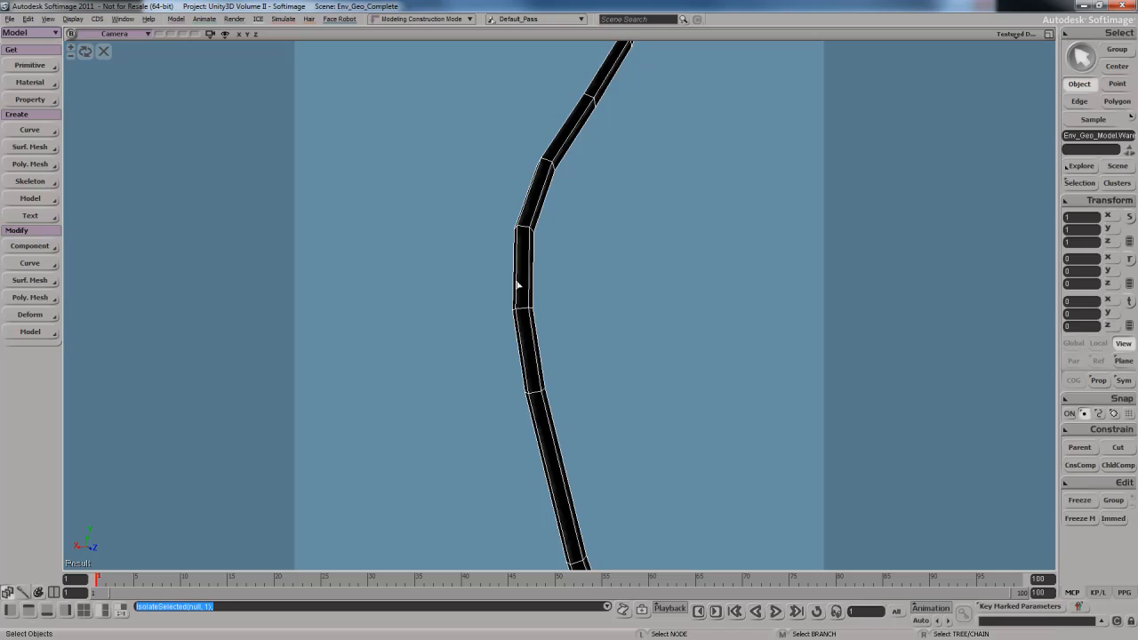
# Preview the cable with its subdivision raised one level, and return it to the base mesh.
pyautogui.click(544, 204)
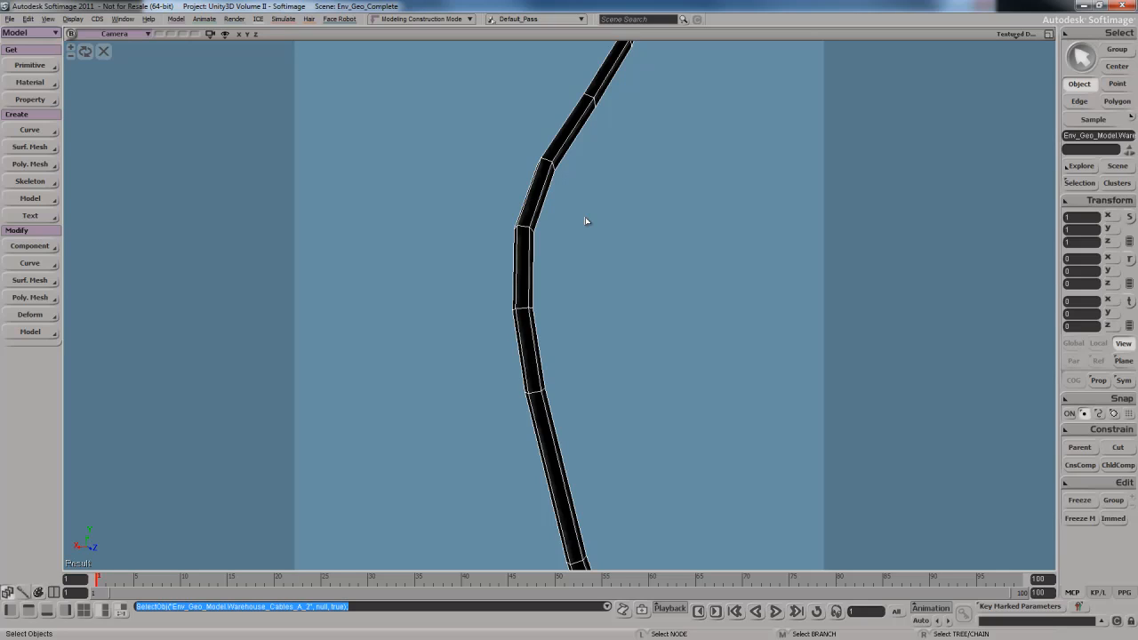
pyautogui.press('+')
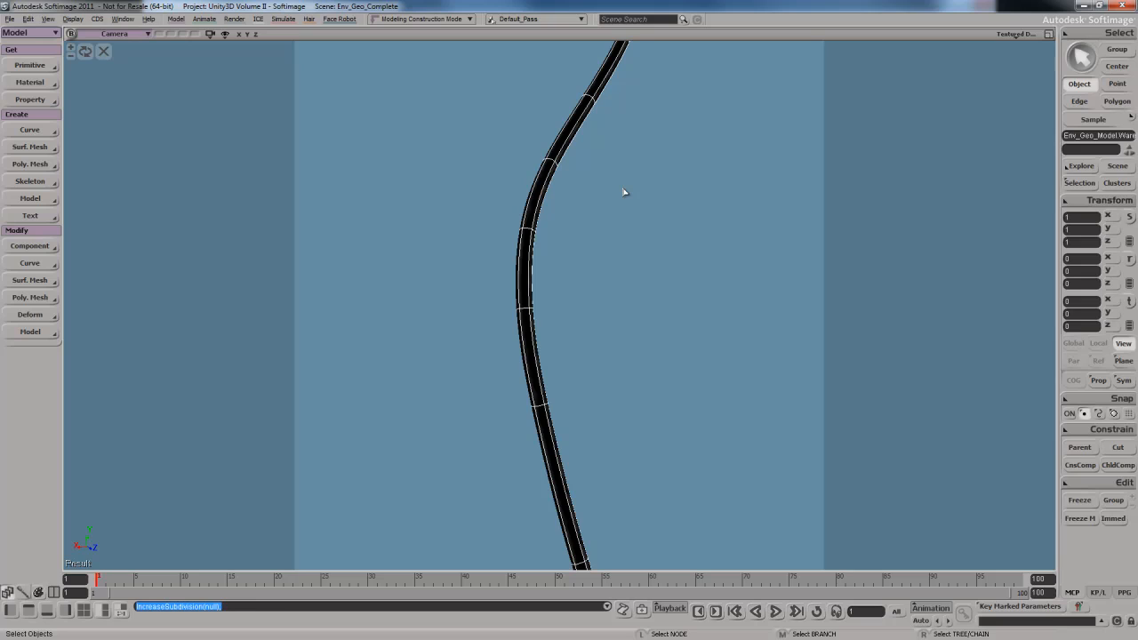
pyautogui.press('-')
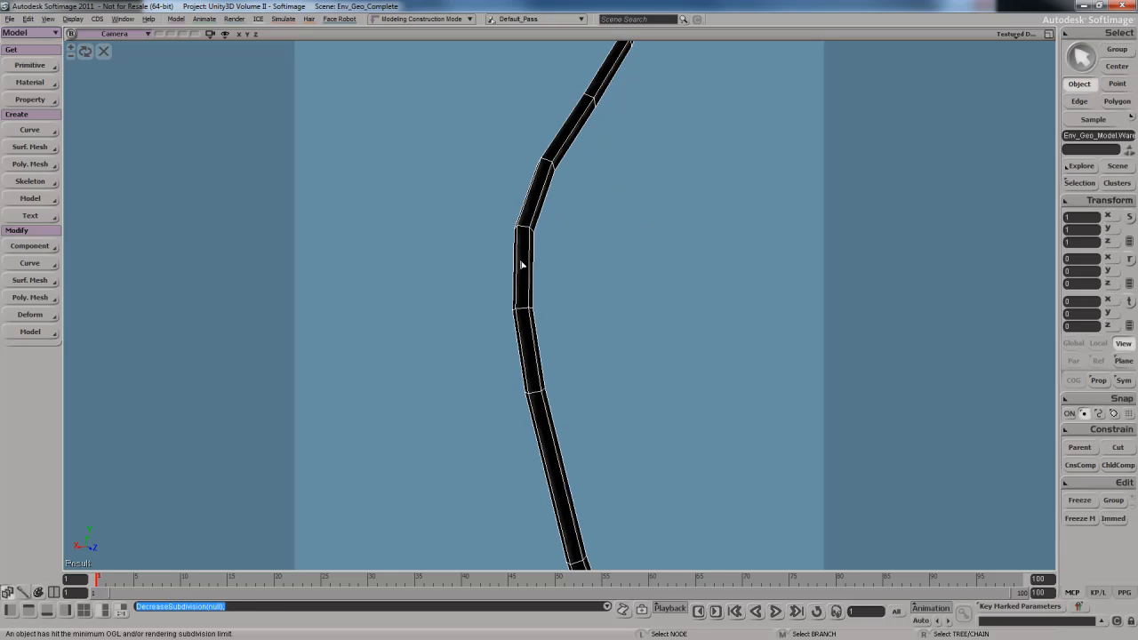
# View the whole cable from a distance and clear the selection to judge its silhouette without wireframe.
pyautogui.press('s')
pyautogui.moveTo(642, 284)
pyautogui.mouseDown(button='right')
pyautogui.moveTo(630, 264)
pyautogui.moveTo(627, 303)
pyautogui.moveTo(627, 269)
pyautogui.moveTo(630, 294)
pyautogui.moveTo(636, 281)
pyautogui.mouseUp(button='right')
pyautogui.scroll(-8, 634, 279)
pyautogui.press('s')
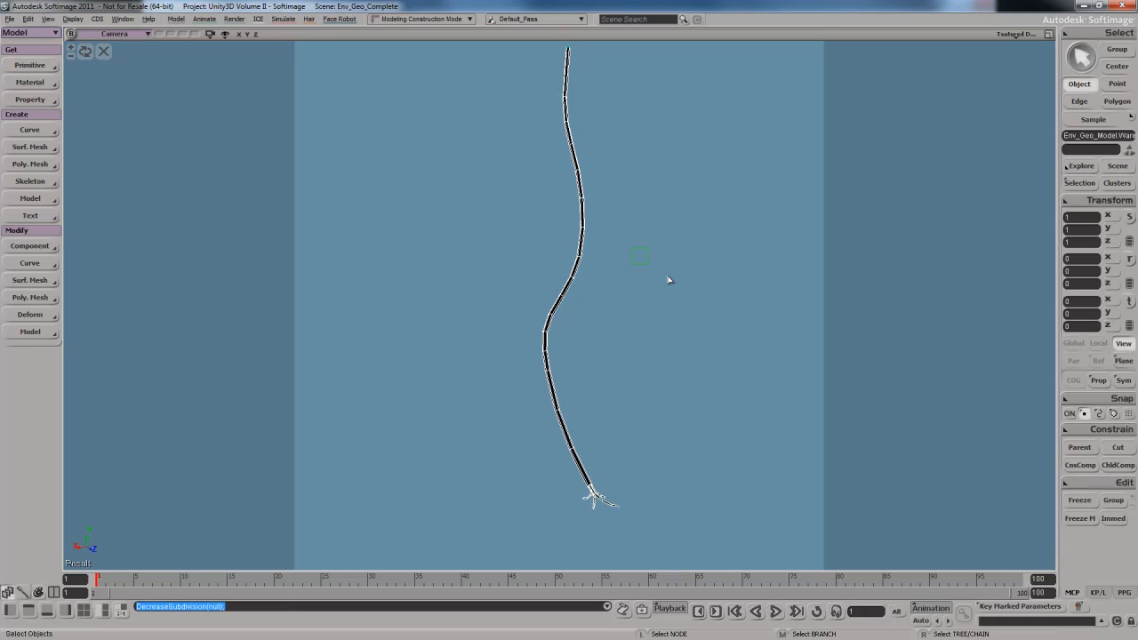
pyautogui.click(671, 280)
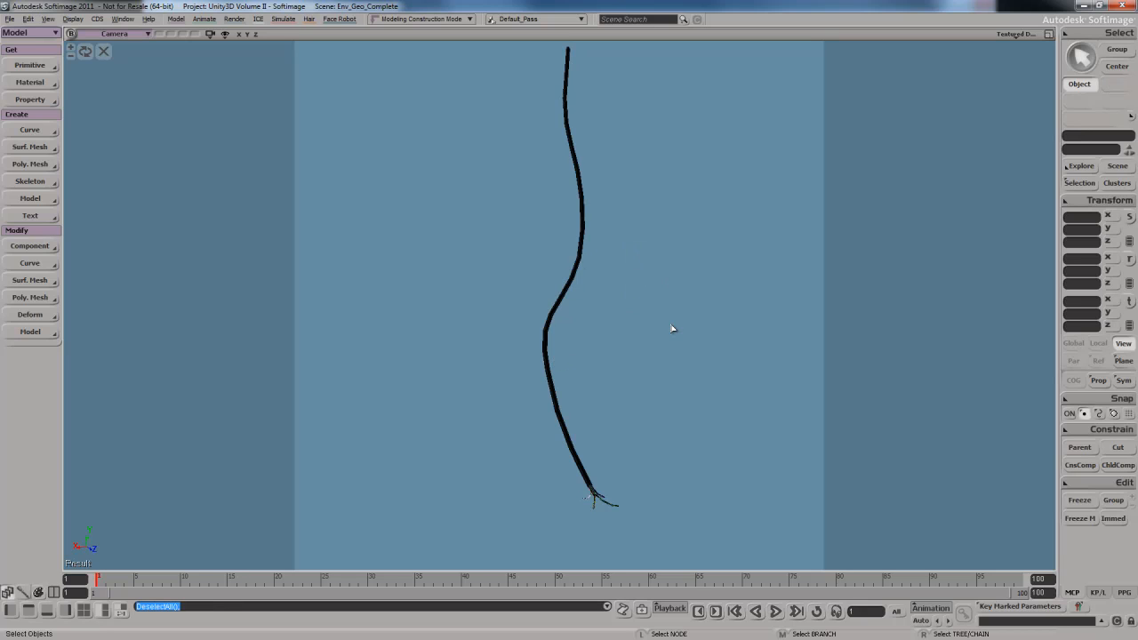
# Reselect the cable and raise its subdivision by two levels to inspect the denser wireframe up close.
pyautogui.click(546, 335)
pyautogui.press('s')
pyautogui.moveTo(650, 386); pyautogui.dragTo(648, 350)
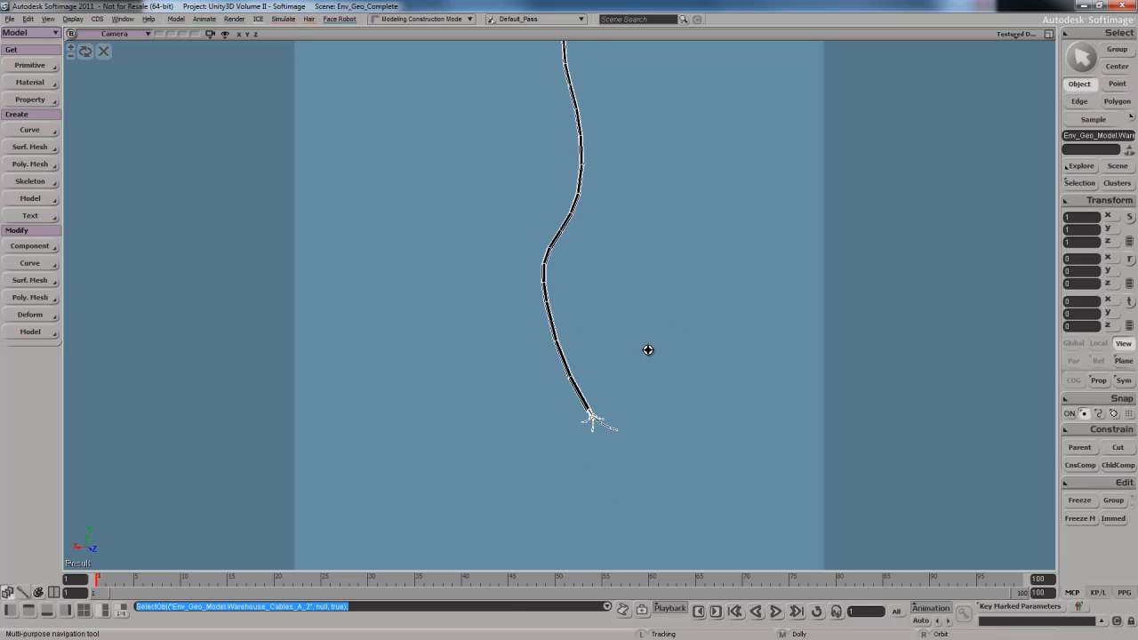
pyautogui.scroll(5, 648, 350)
pyautogui.press('s')
pyautogui.moveTo(630, 288); pyautogui.dragTo(640, 317)
pyautogui.scroll(1, 643, 320)
pyautogui.press('s')
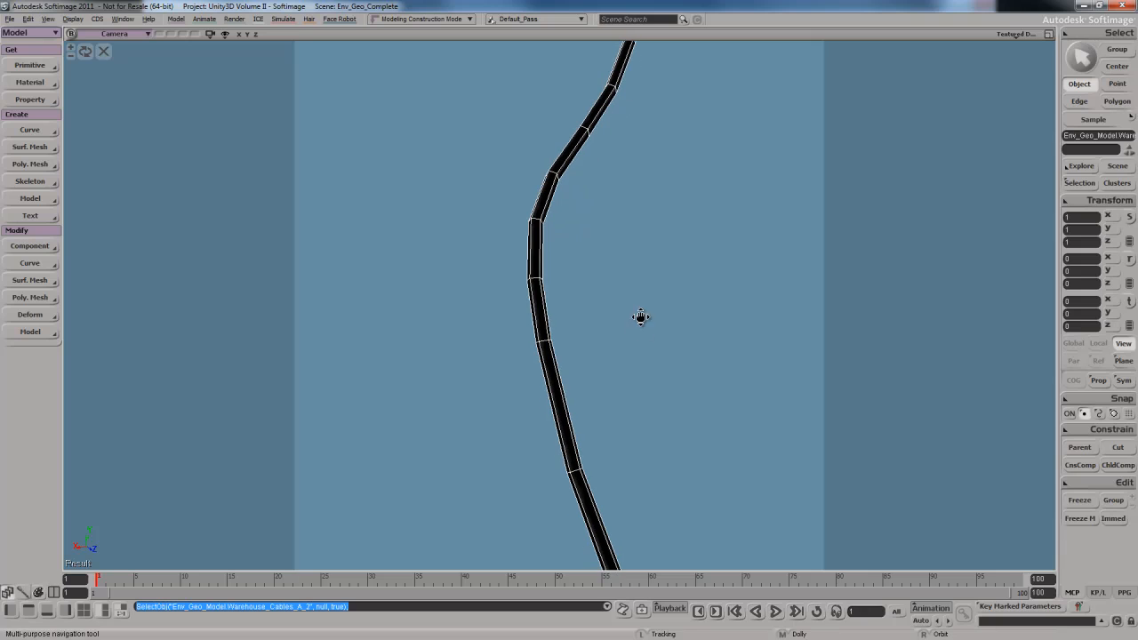
pyautogui.press('space')
pyautogui.press('+')
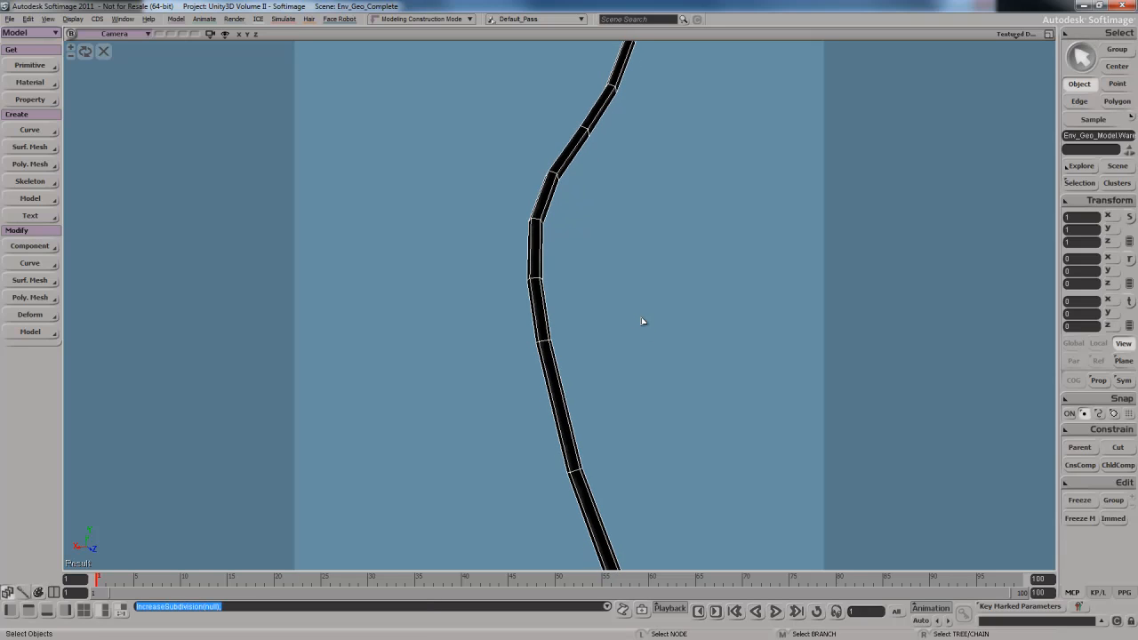
pyautogui.scroll(5, 642, 321)
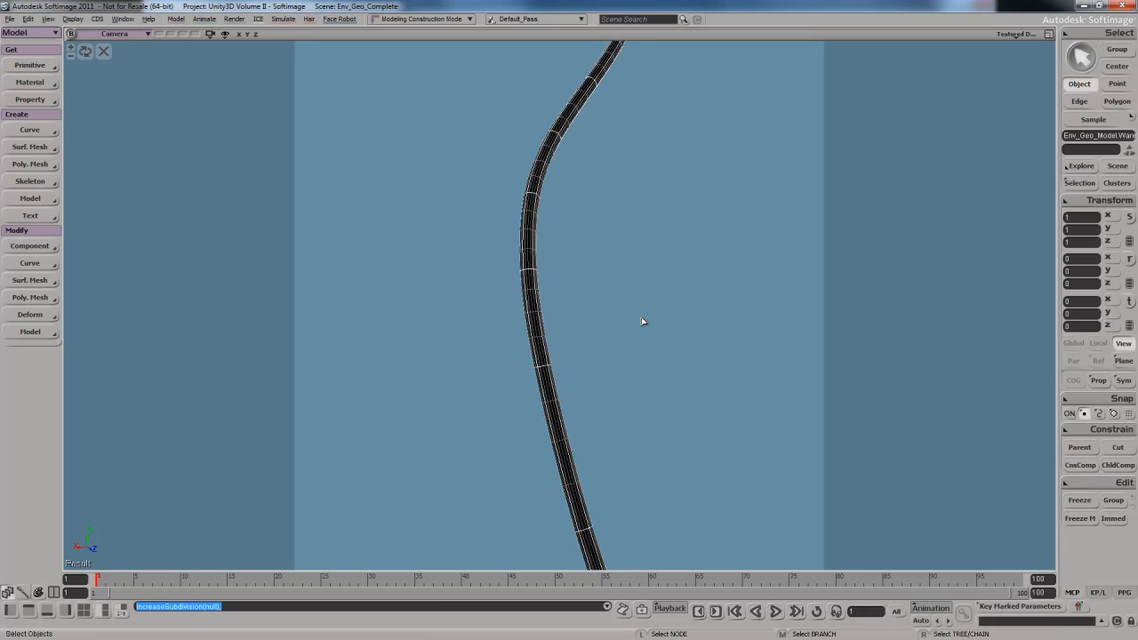
pyautogui.press('s')
pyautogui.press('space')
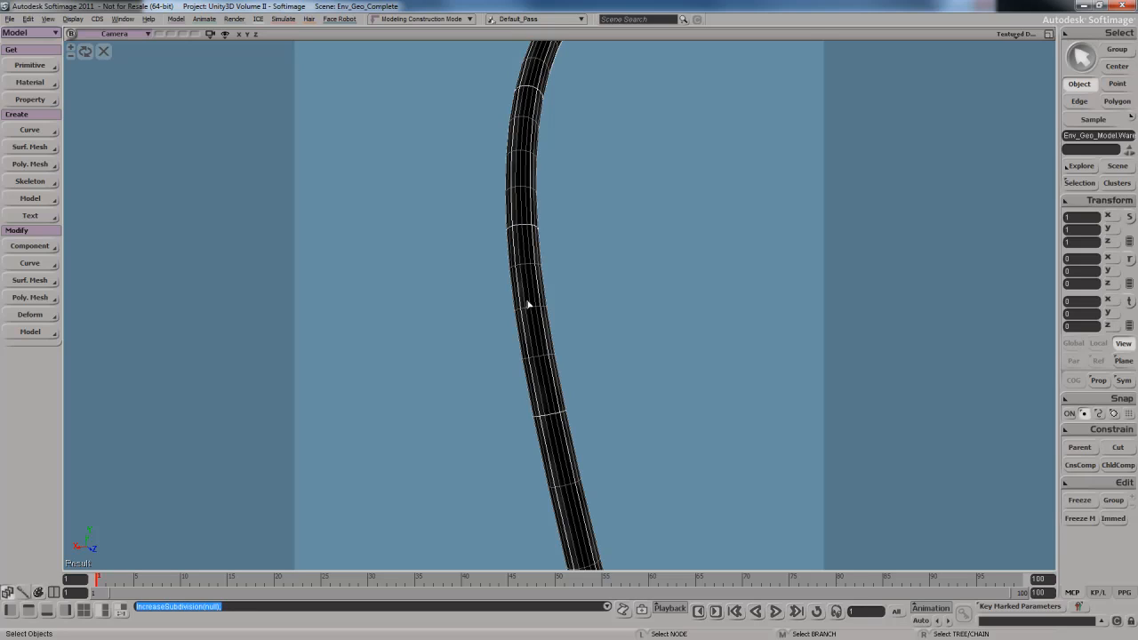
# Lower the cable's subdivision by two levels to its base mesh and view it from a distance.
pyautogui.press('-')
pyautogui.press('-')
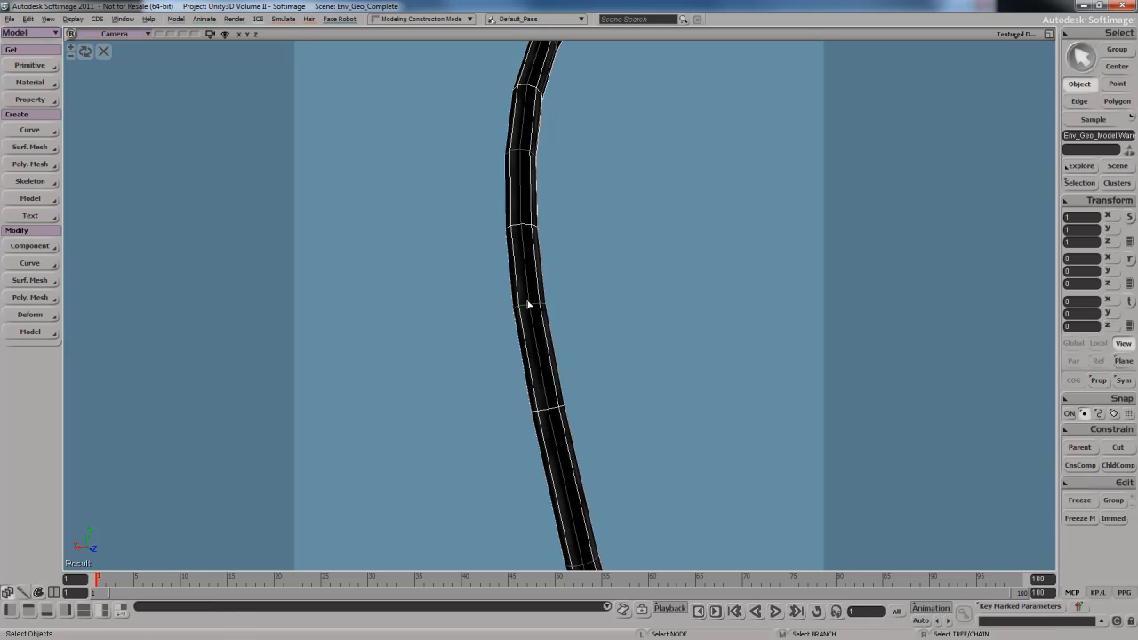
pyautogui.scroll(-10, 527, 305)
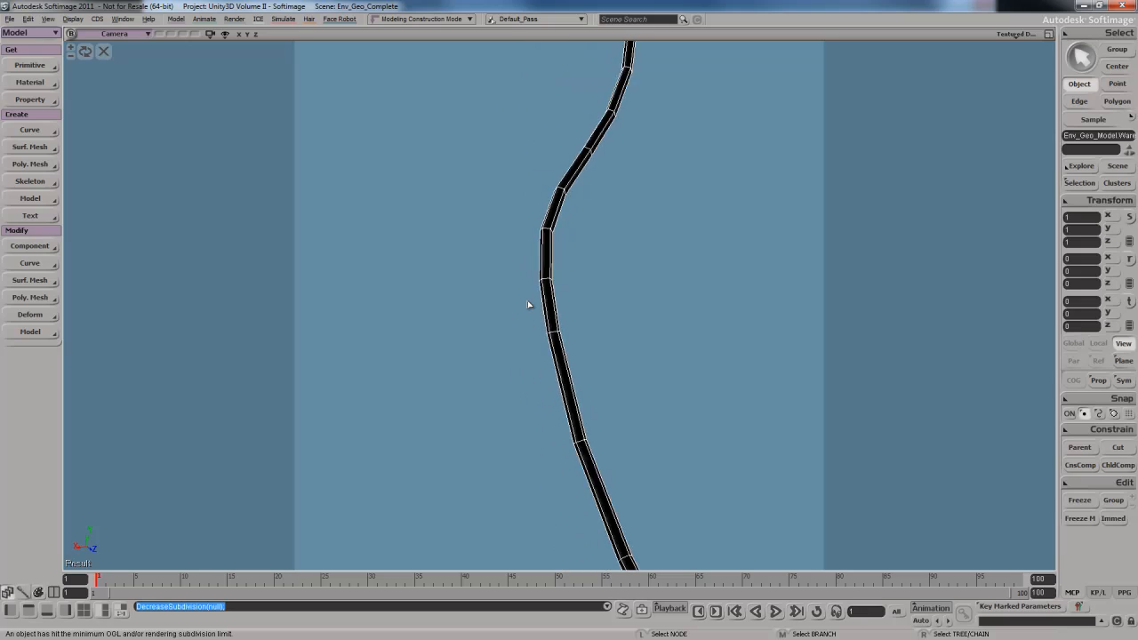
pyautogui.press('s')
pyautogui.moveTo(594, 284); pyautogui.dragTo(602, 329, button='right')
pyautogui.moveTo(602, 329); pyautogui.dragTo(589, 293)
pyautogui.moveTo(589, 294); pyautogui.dragTo(592, 309, button='right')
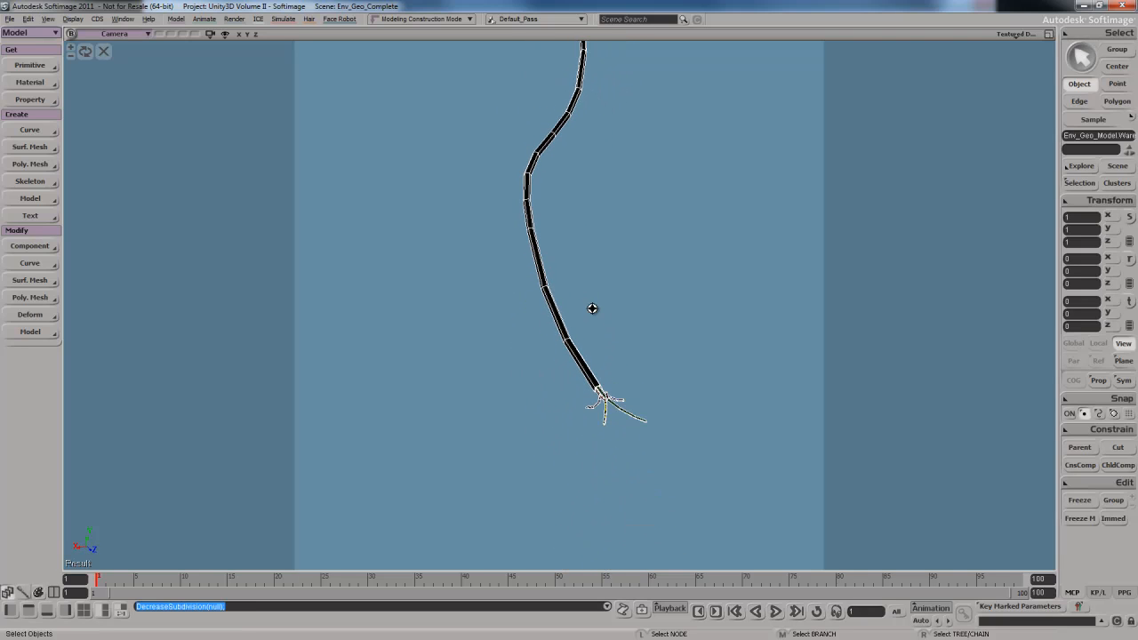
pyautogui.press('s')
pyautogui.moveTo(594, 213); pyautogui.dragTo(597, 287)
pyautogui.moveTo(596, 287)
pyautogui.mouseDown(button='right')
pyautogui.moveTo(600, 299)
pyautogui.moveTo(597, 272)
pyautogui.mouseUp(button='right')
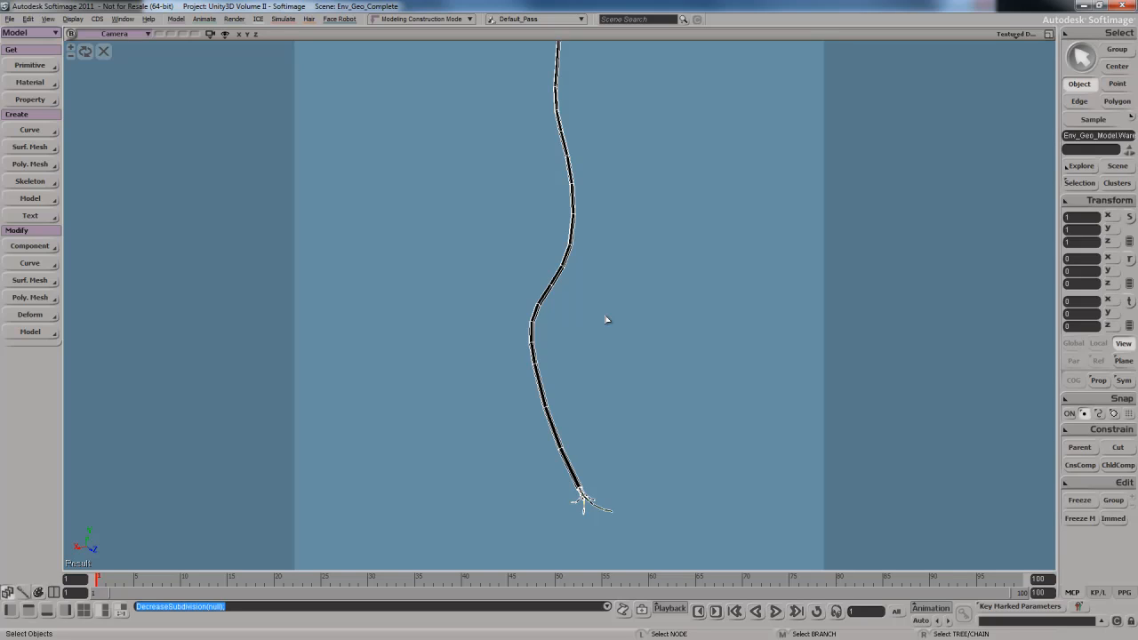
# Exit the isolated view and select the metal barrels standing on the pallet.
pyautogui.click(104, 51)
pyautogui.press('s')
pyautogui.moveTo(634, 336); pyautogui.dragTo(639, 339, button='right')
pyautogui.moveTo(639, 339)
pyautogui.mouseDown()
pyautogui.moveTo(630, 303)
pyautogui.moveTo(630, 350)
pyautogui.mouseUp()
pyautogui.moveTo(630, 350); pyautogui.dragTo(720, 361, button='right')
pyautogui.moveTo(720, 361); pyautogui.dragTo(648, 370)
pyautogui.scroll(3, 656, 380)
pyautogui.press('s')
pyautogui.moveTo(648, 370); pyautogui.dragTo(683, 372, button='right')
pyautogui.click(660, 333)
pyautogui.press('s')
pyautogui.scroll(3, 684, 372)
pyautogui.press('s')
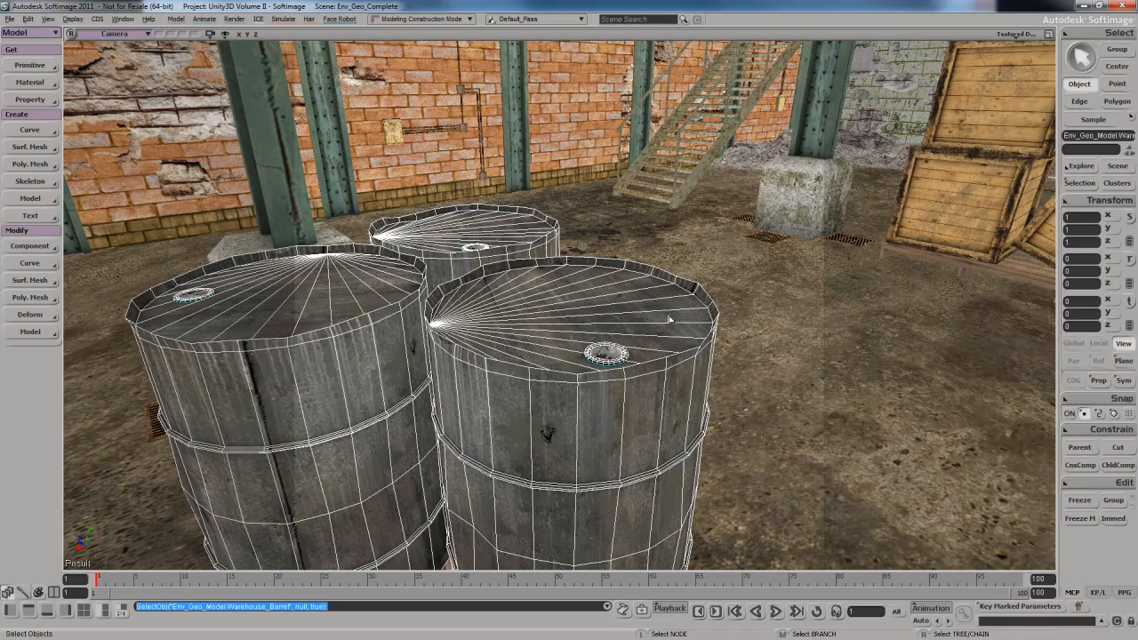
# Examine the wireframe of the barrel lids and rims, then compare it with the unselected shaded surface.
pyautogui.press('s')
pyautogui.moveTo(653, 415)
pyautogui.mouseDown(button='right')
pyautogui.moveTo(645, 407)
pyautogui.moveTo(658, 396)
pyautogui.moveTo(656, 421)
pyautogui.mouseUp(button='right')
pyautogui.press('space')
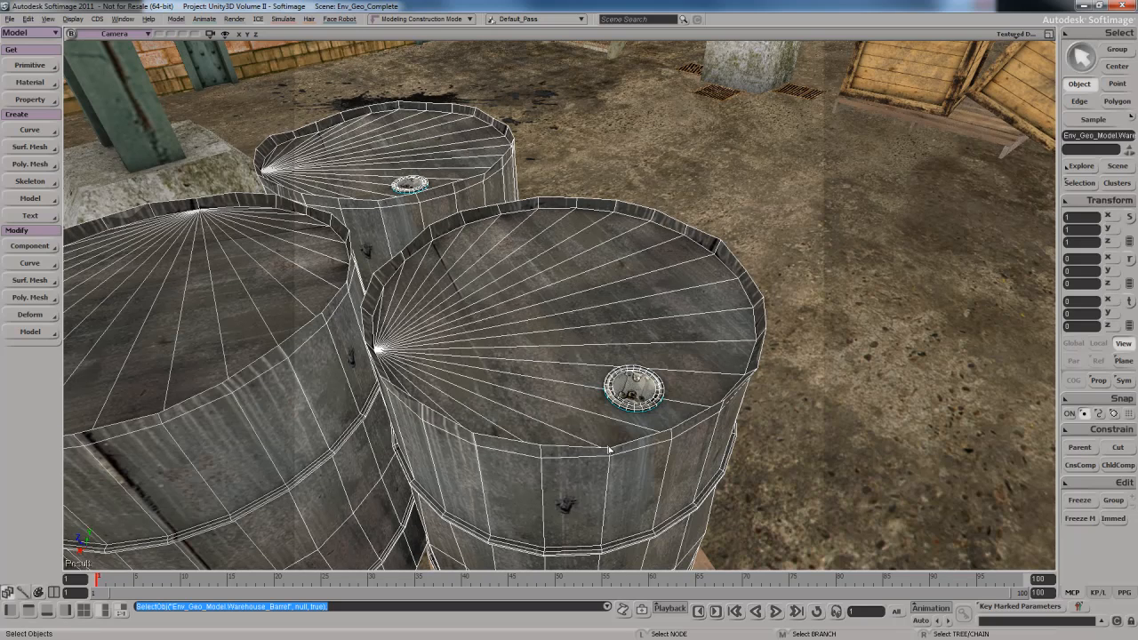
pyautogui.press('s')
pyautogui.moveTo(585, 374); pyautogui.dragTo(602, 374, button='right')
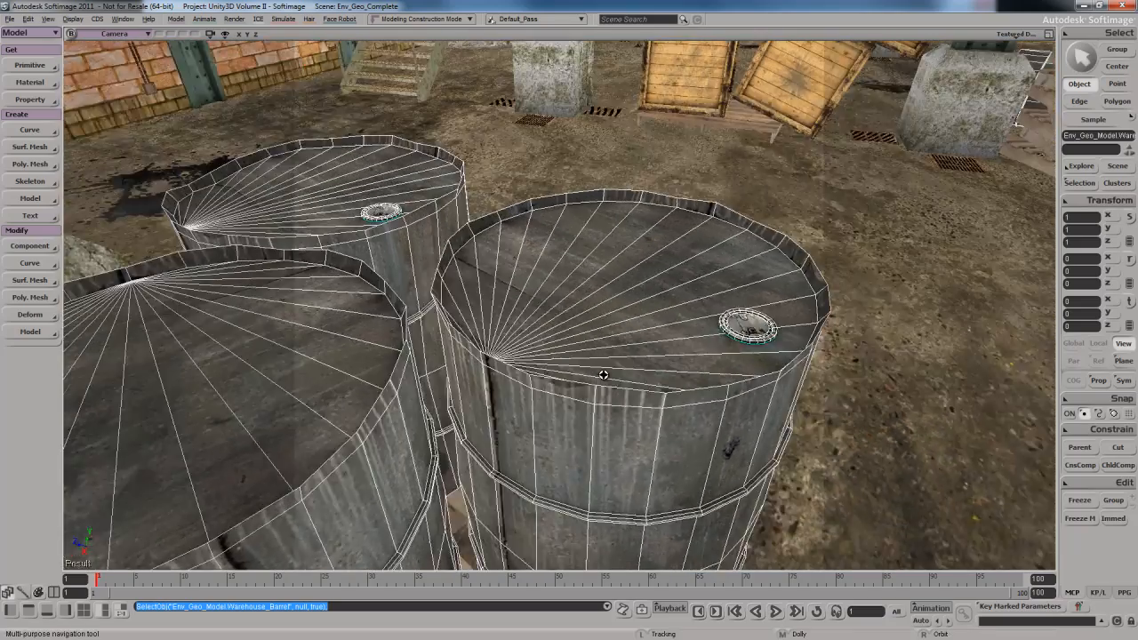
pyautogui.moveTo(601, 373); pyautogui.dragTo(604, 378, button='middle')
pyautogui.press('s')
pyautogui.moveTo(690, 304); pyautogui.dragTo(630, 341)
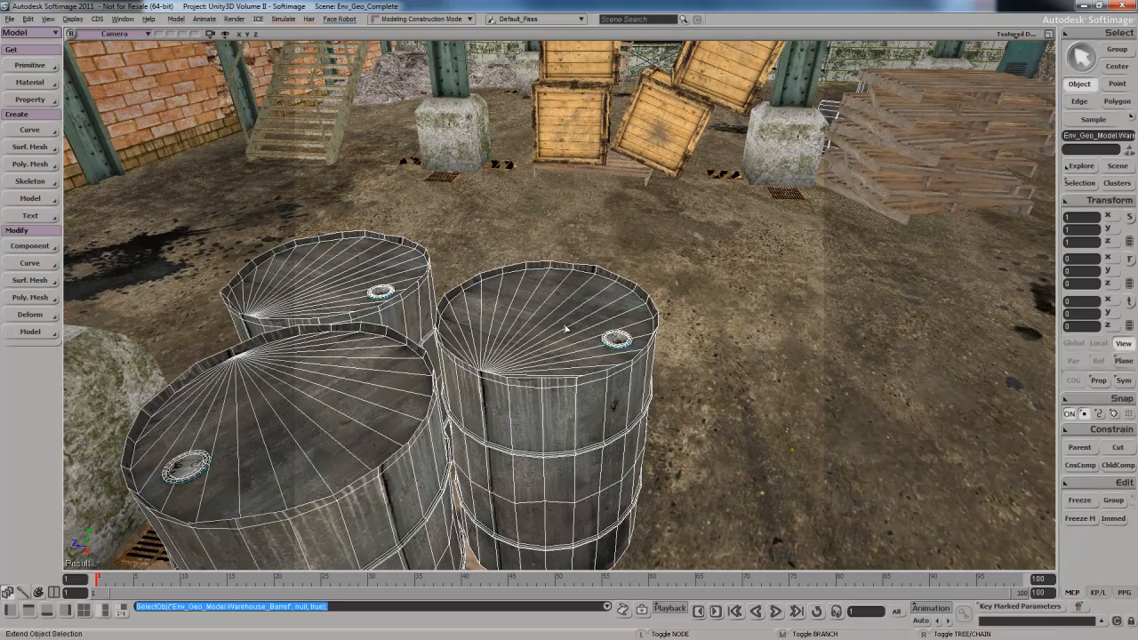
pyautogui.hotkey('ctrl', 'shift', 'a')
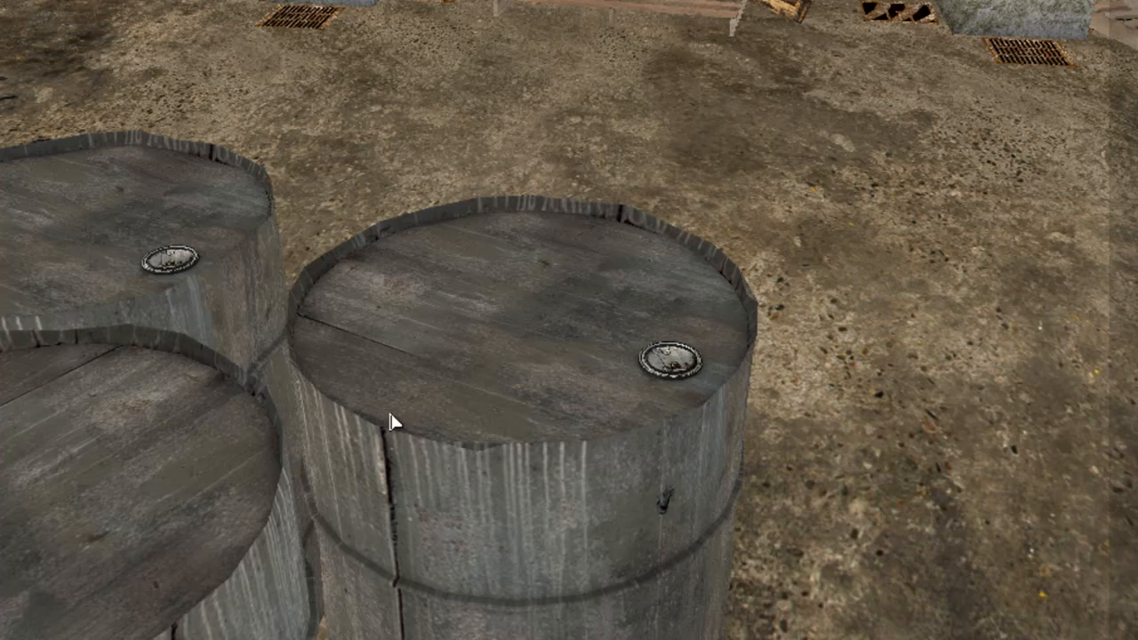
pyautogui.click(565, 388)
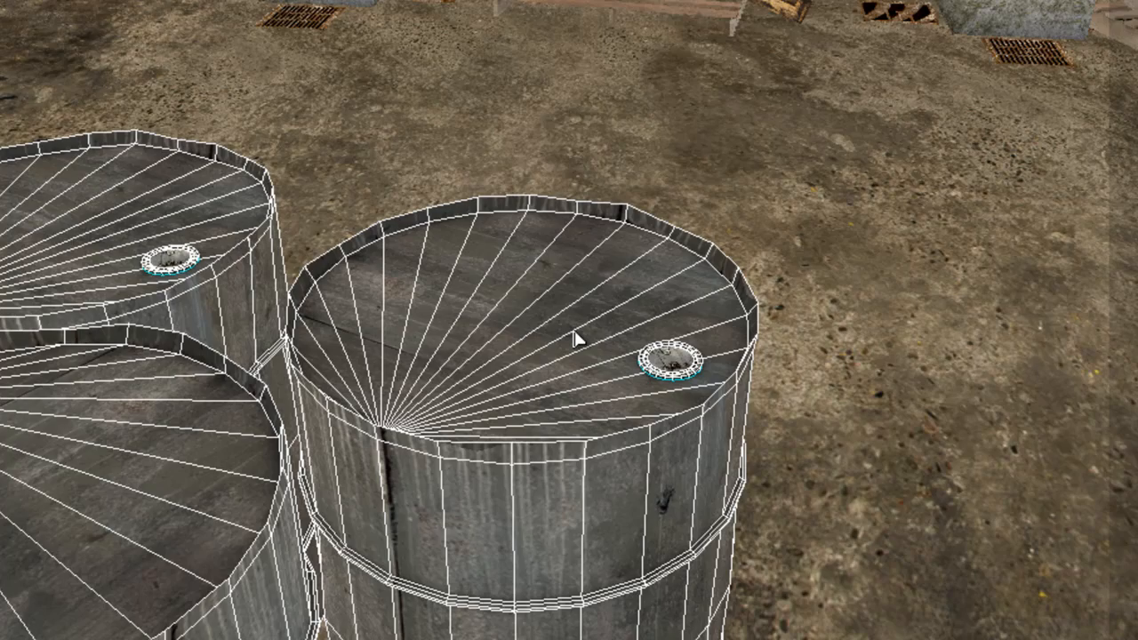
# Raise the barrels' subdivision by two levels and inspect the denser mesh on the front barrel's side.
pyautogui.keyDown('alt'); pyautogui.moveTo(574, 338); pyautogui.dragTo(593, 504, button='middle'); pyautogui.keyUp('alt')
pyautogui.moveTo(541, 442); pyautogui.dragTo(578, 419, button='middle')
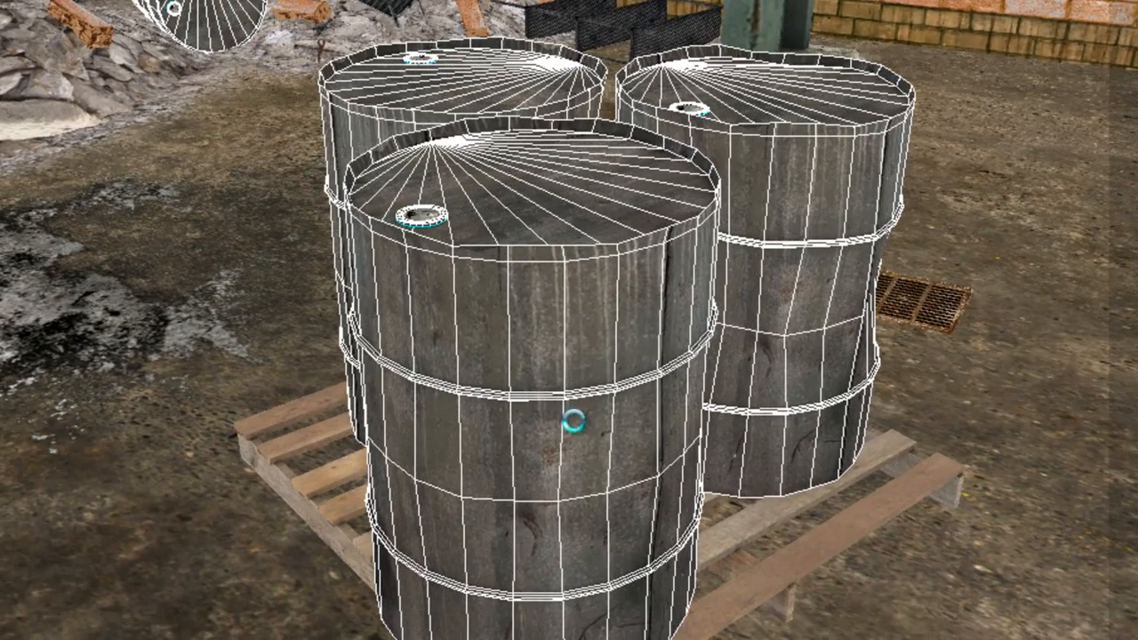
pyautogui.hotkey('ctrl', 'q')
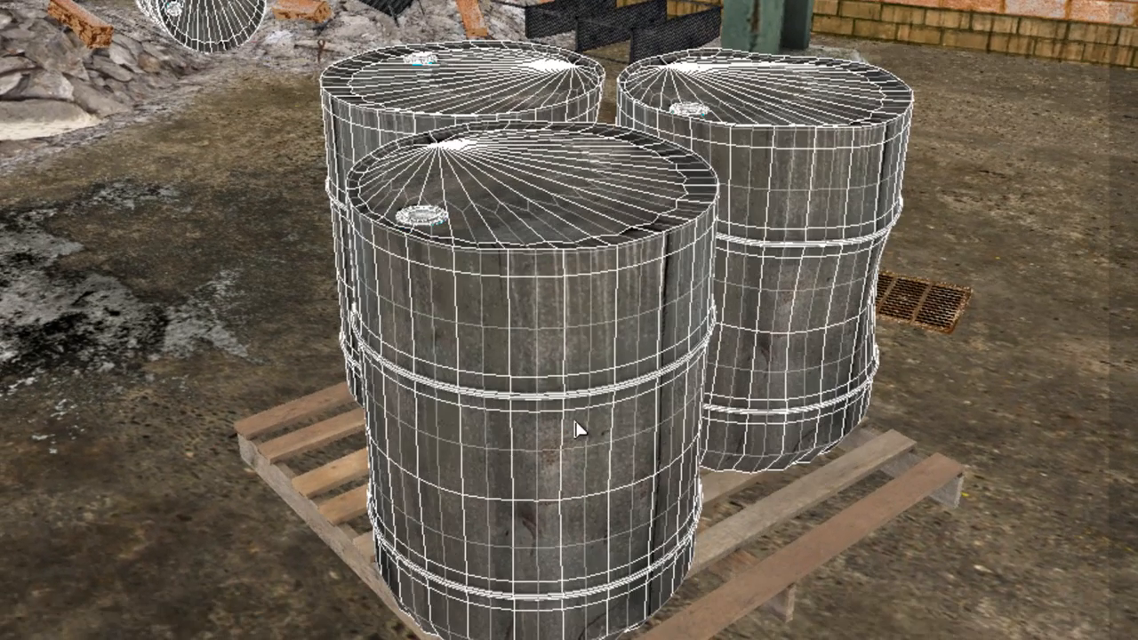
pyautogui.scroll(6, 576, 429)
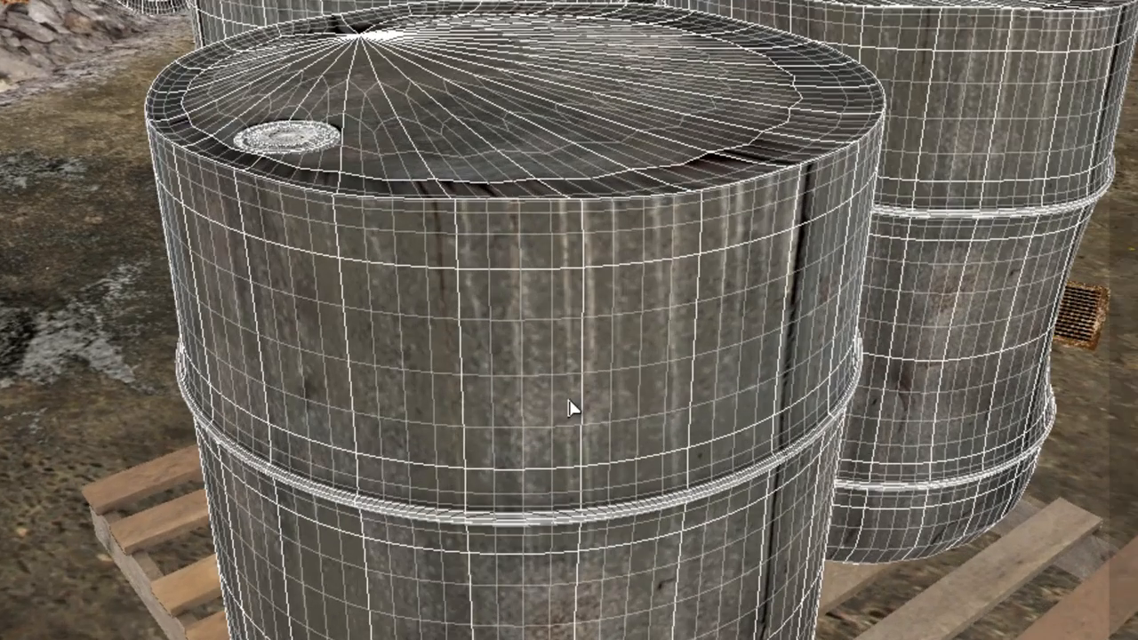
pyautogui.keyDown('alt'); pyautogui.moveTo(569, 400); pyautogui.dragTo(577, 390, button='middle'); pyautogui.keyUp('alt')
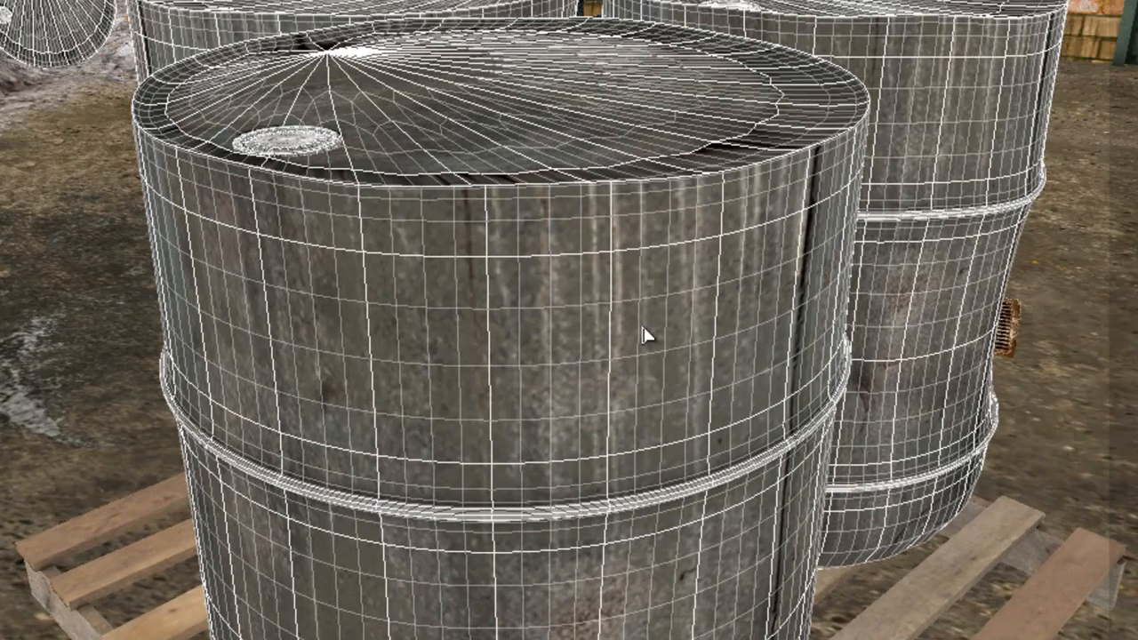